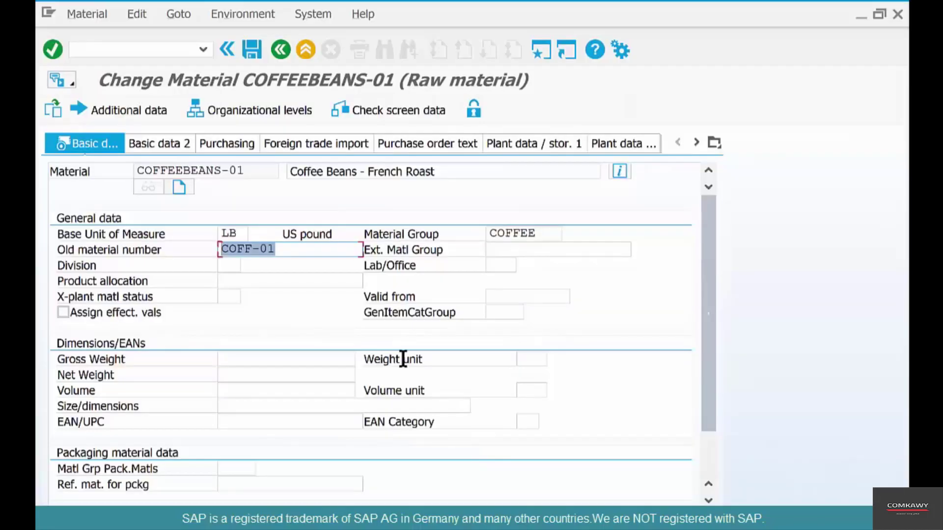
Review the cross-plant material status options OB, KA and BP, then close the list without choosing one.
click(233, 294)
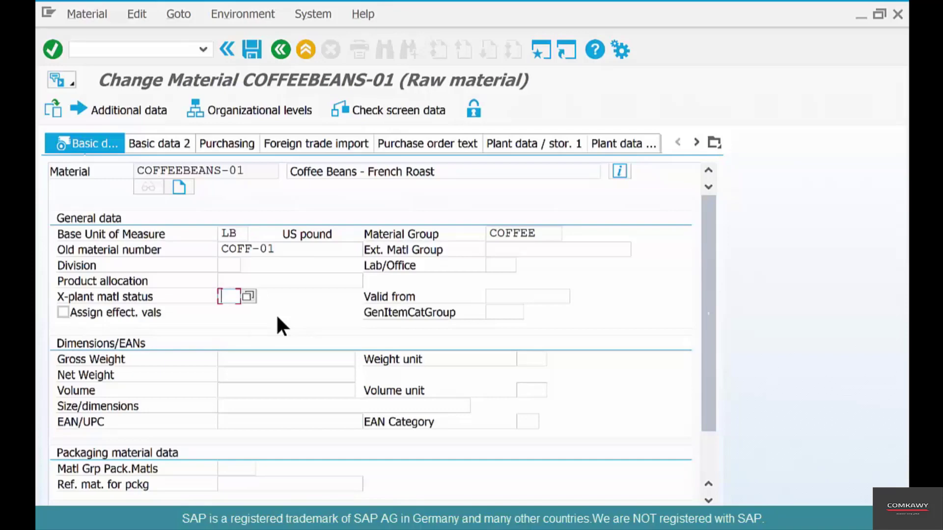
click(248, 296)
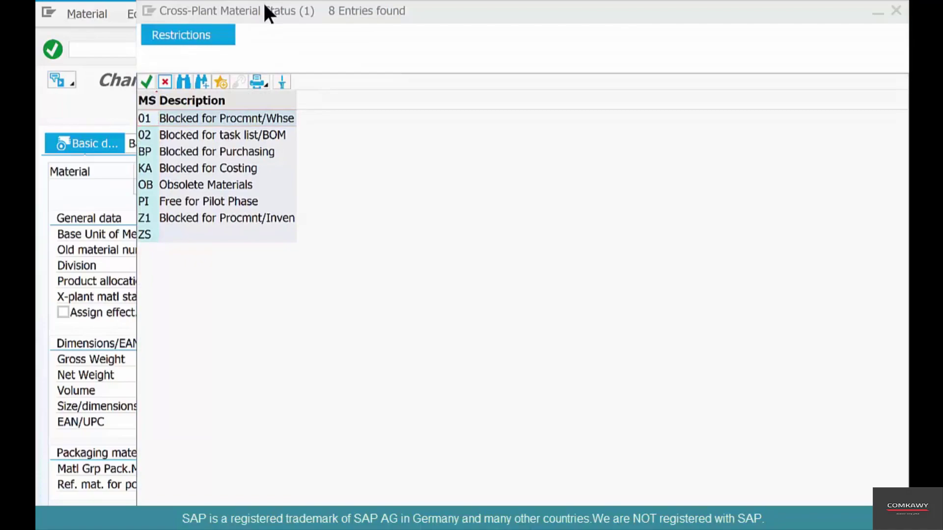
drag(263, 1, 526, 40)
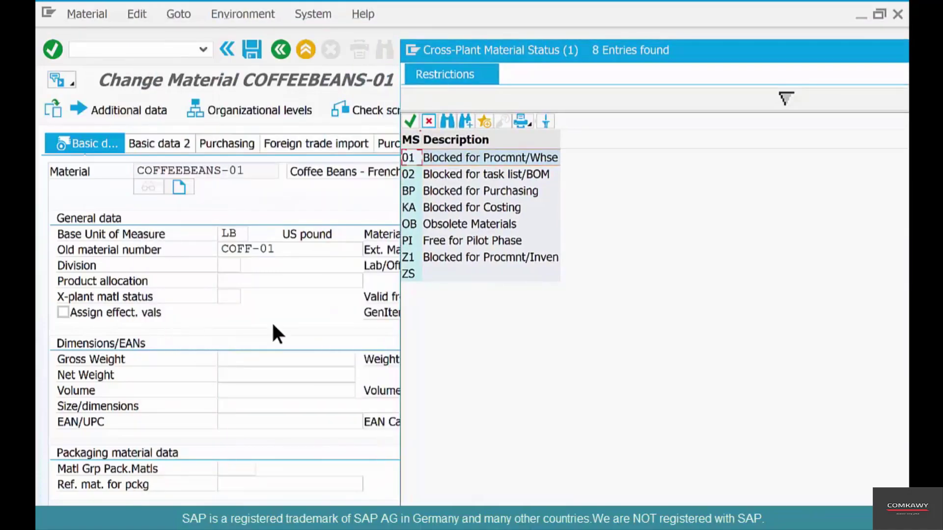
click(485, 220)
click(460, 208)
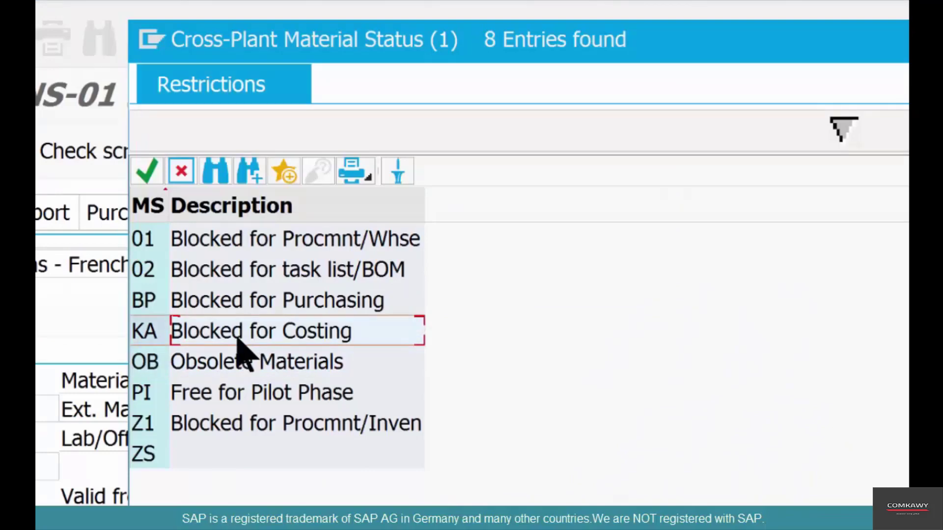
click(298, 305)
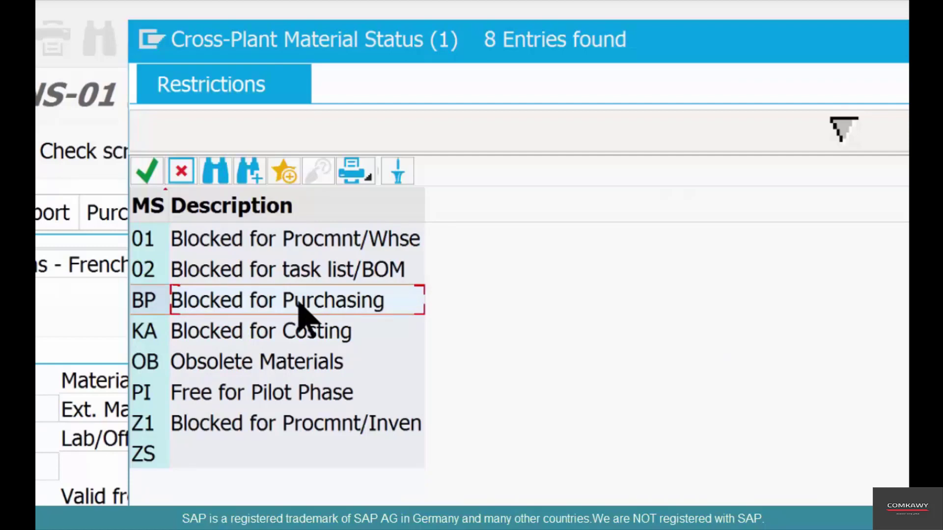
click(287, 362)
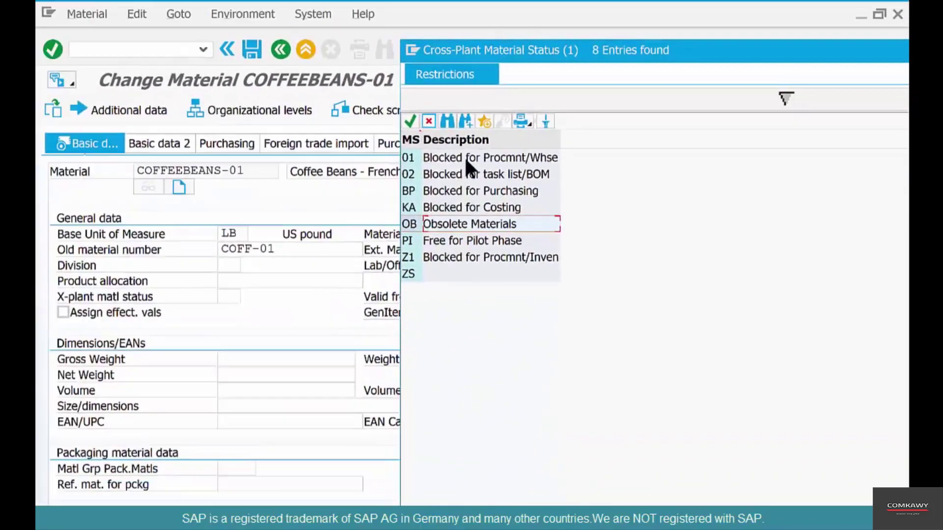
click(429, 121)
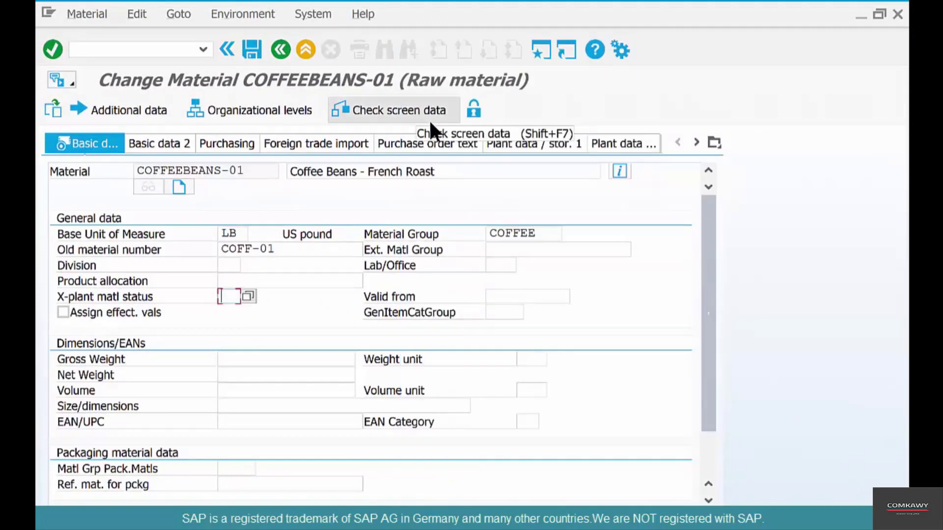
On the whiteboard, draw a circled X beside the Coffeebean-01 box.
key(alt+Tab)
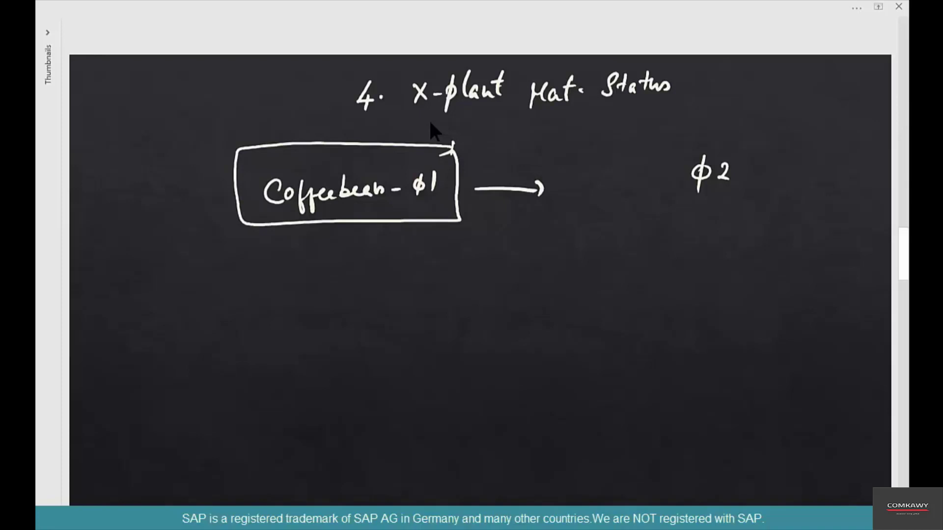
drag(182, 174, 216, 203)
drag(207, 168, 185, 212)
mouse_move(207, 165)
mouse_down()
mouse_move(179, 188)
mouse_move(181, 175)
mouse_up()
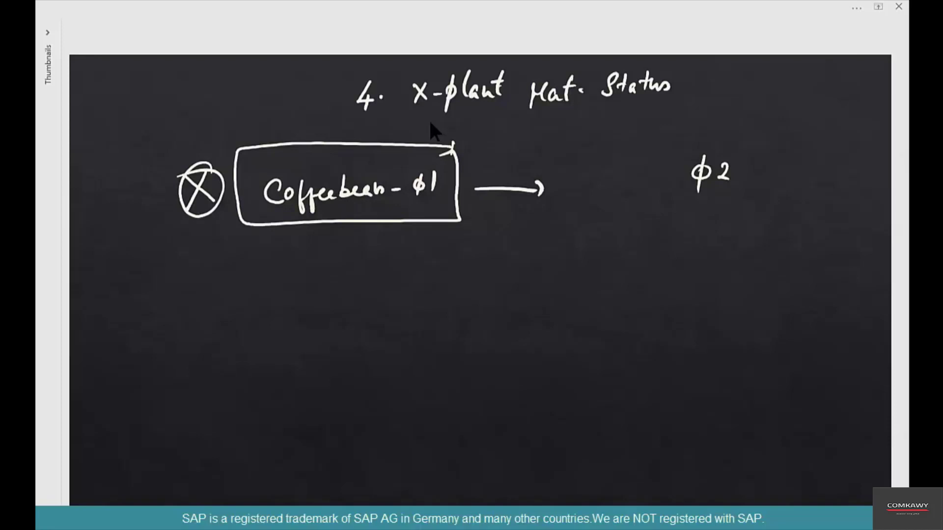
Handwrite a check mark with 'Delete this Material' and 'Mark' below the Coffeebean-01 box.
mouse_move(284, 251)
mouse_down()
mouse_move(285, 269)
mouse_move(269, 276)
mouse_move(338, 236)
mouse_move(368, 265)
mouse_up()
drag(228, 260, 249, 244)
drag(420, 260, 508, 230)
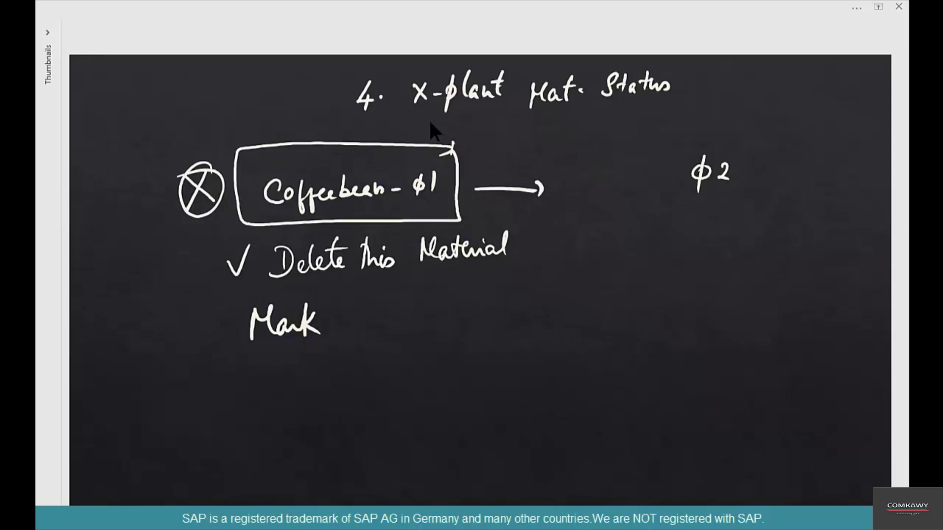
Set COFFEEBEANS-01's cross-plant material status to BP (Blocked for Purchasing) and save the material.
key(alt+Tab)
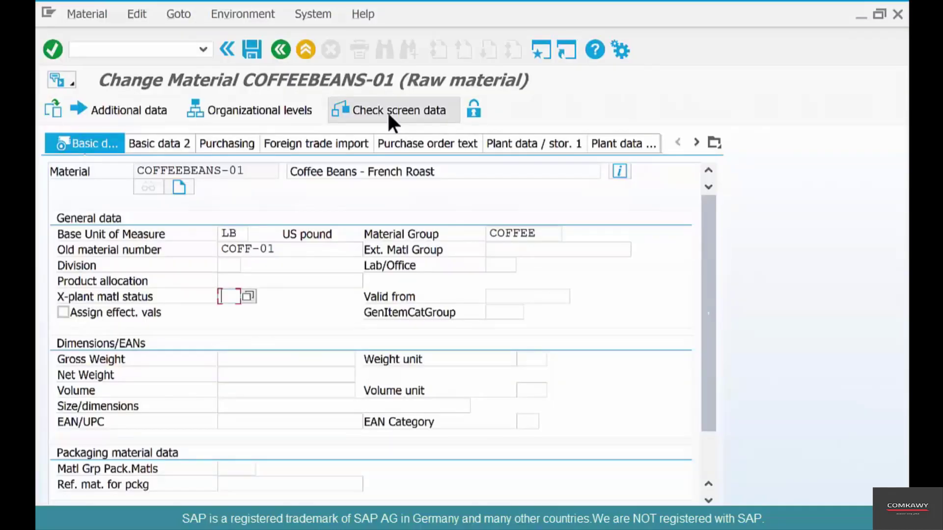
key(F4)
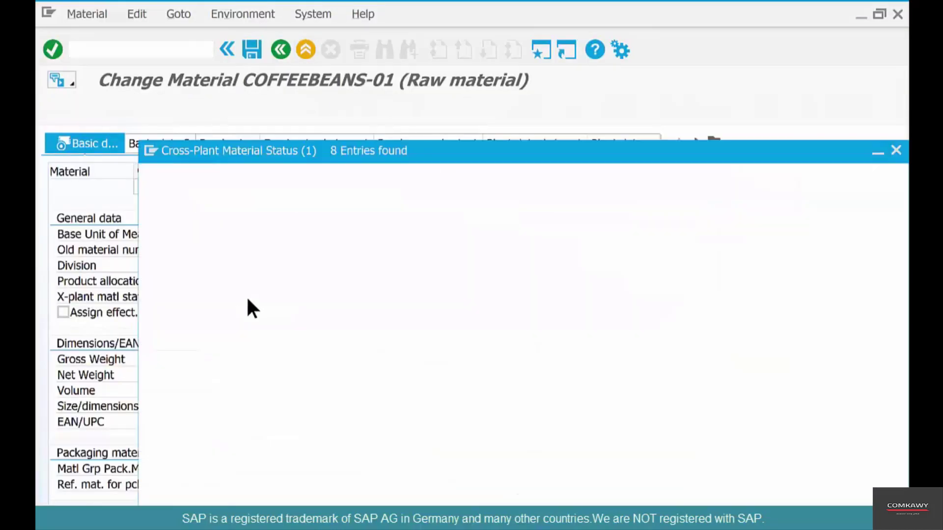
double_click(243, 148)
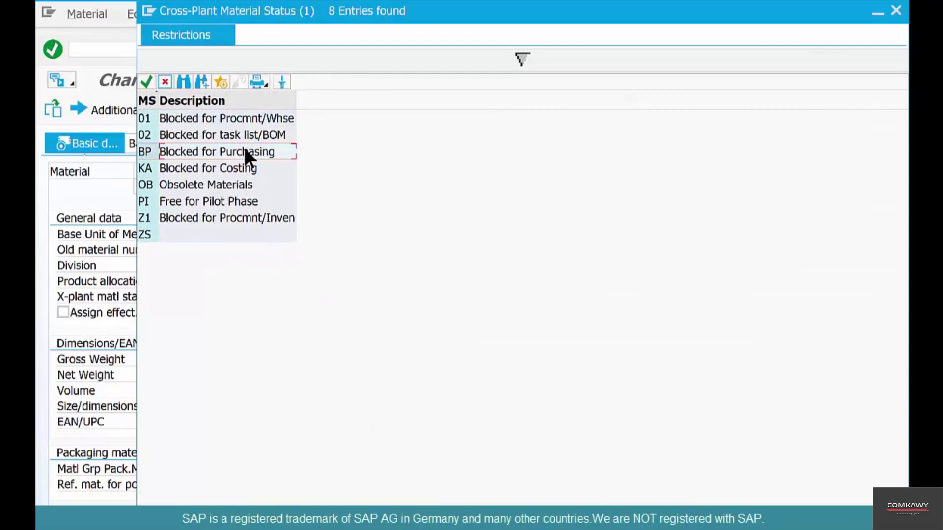
click(250, 49)
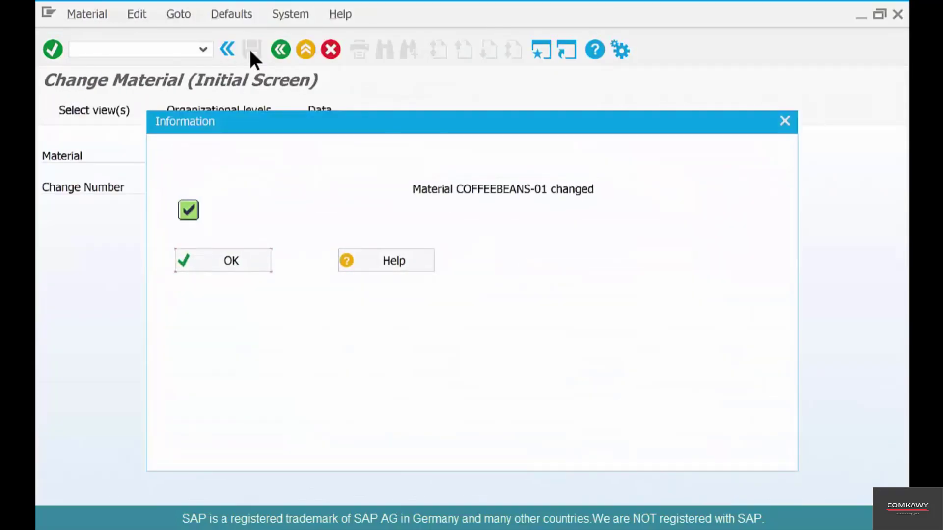
key(Return)
Start a new purchase order with ME21N for vendor 4001.
click(277, 54)
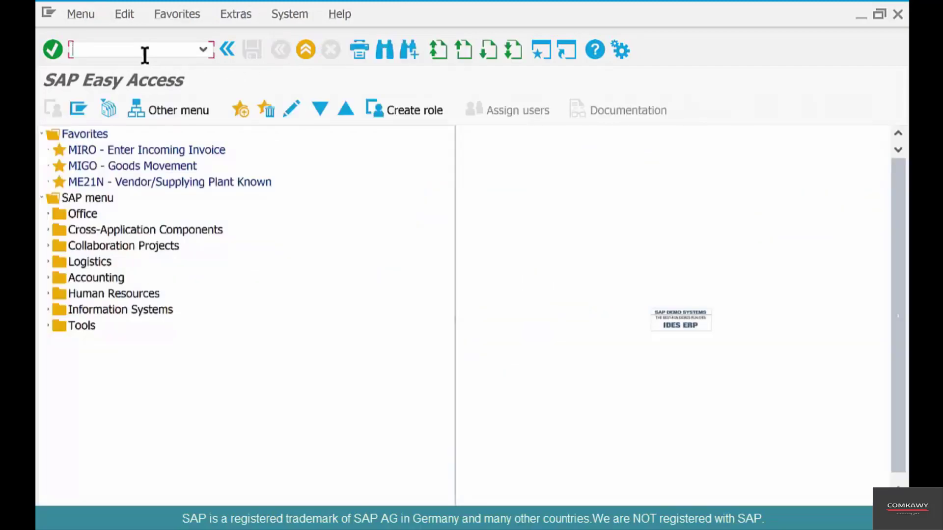
text(me)
text(n)
key(Return)
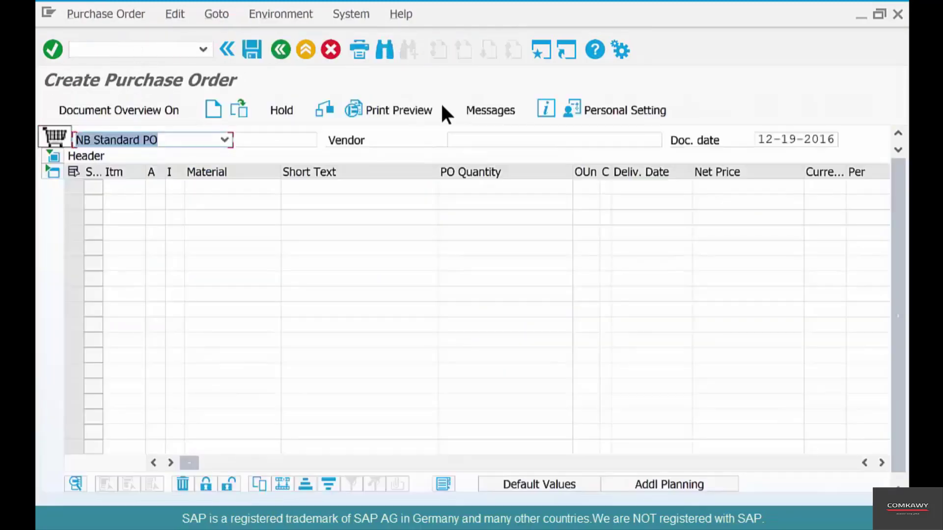
click(491, 142)
text(4)
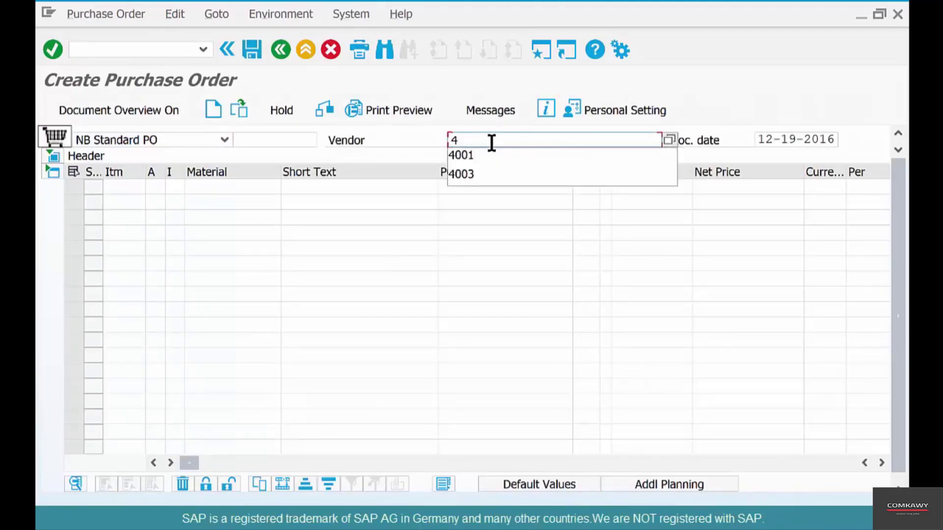
text(001)
key(Return)
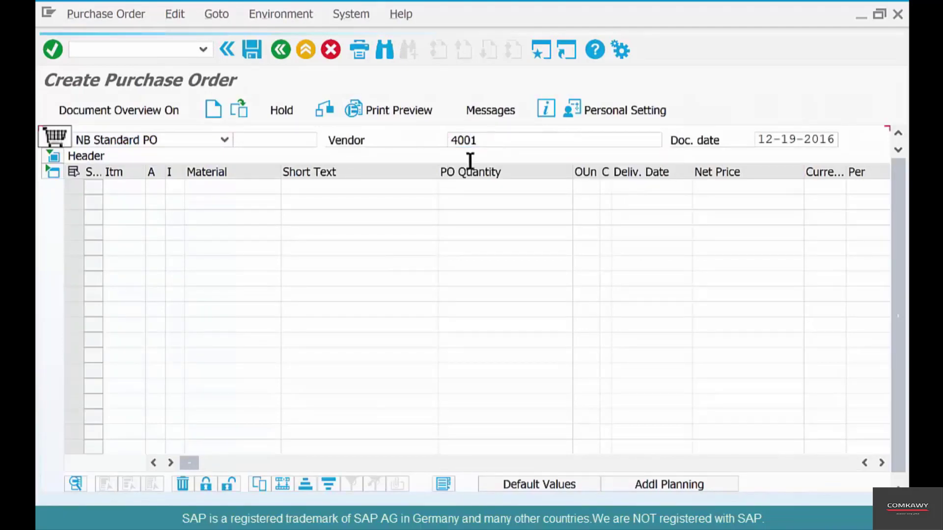
Add an item for coffeebeans-01 with quantity 1 and submit it for checking.
click(194, 187)
text(c)
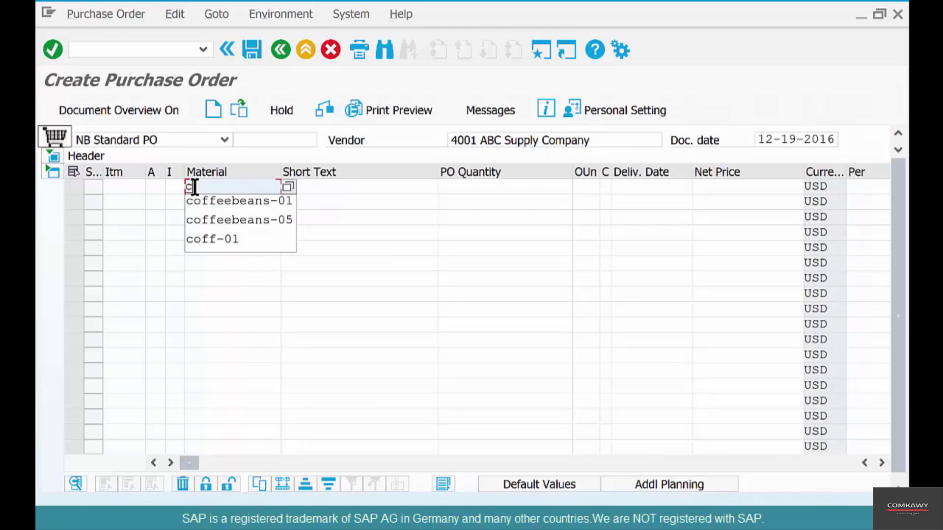
key(Down)
key(Return)
key(Tab)
key(Tab)
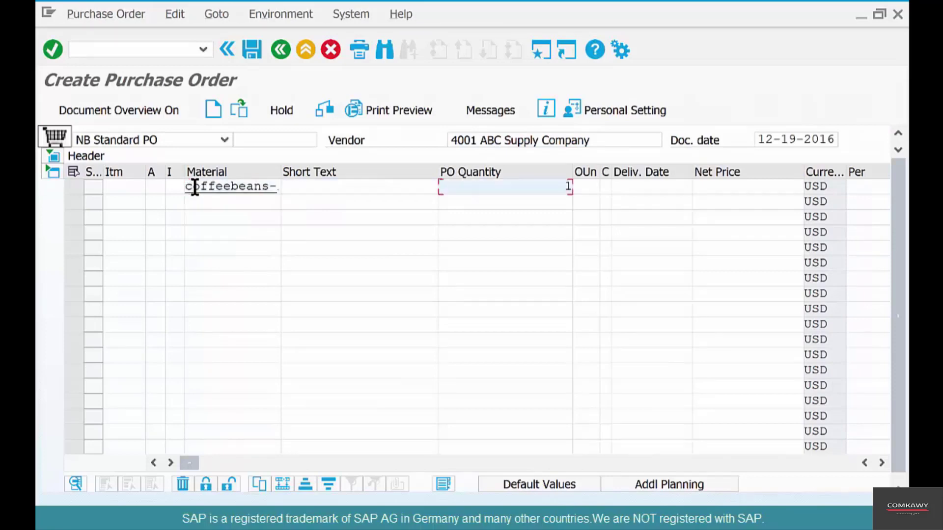
text(1)
key(Return)
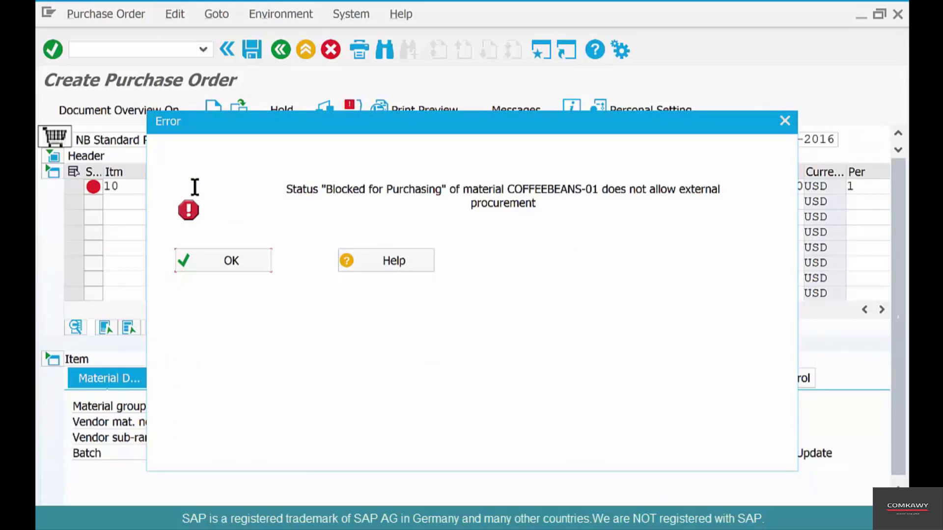
Acknowledge the Blocked for Purchasing error and exit Create Purchase Order.
click(229, 261)
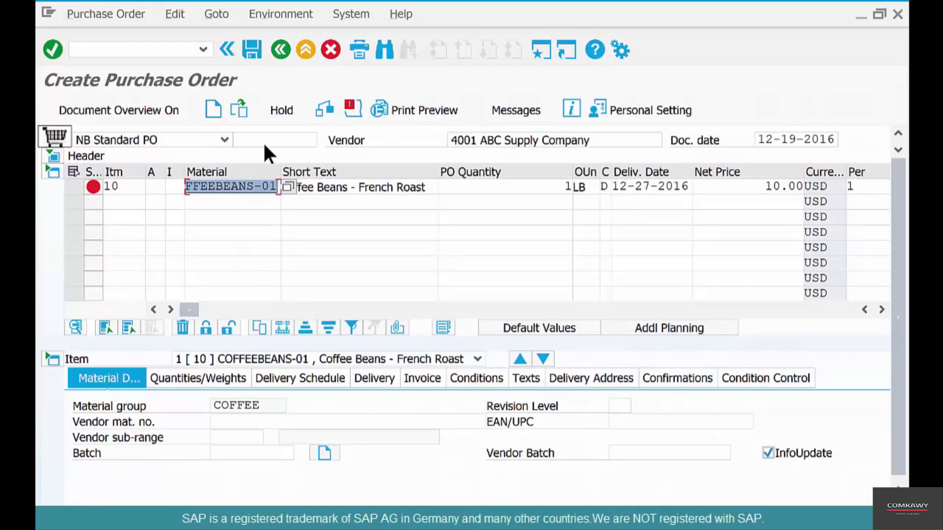
click(285, 50)
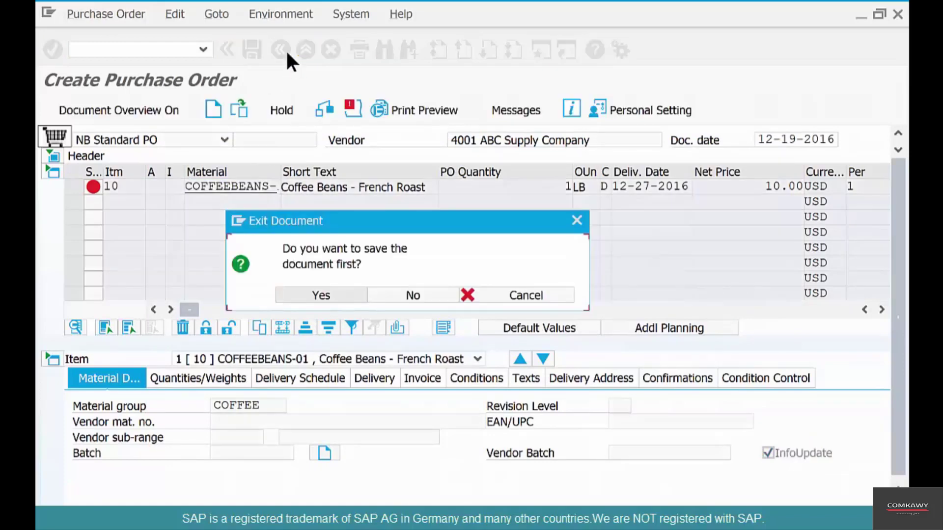
Decline saving the purchase order so it is discarded.
click(411, 291)
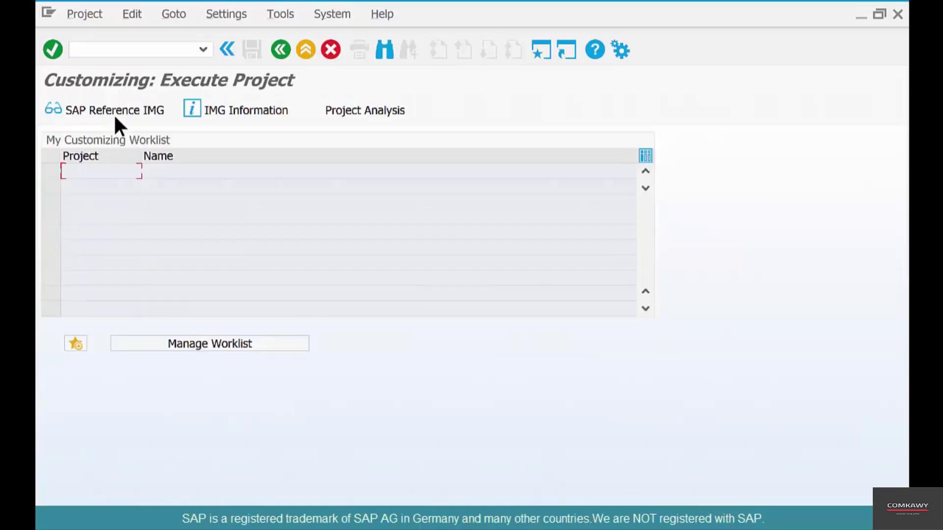
In the SAP Reference IMG, run Define Material Statuses under Logistics - General and open status BP's details.
click(115, 117)
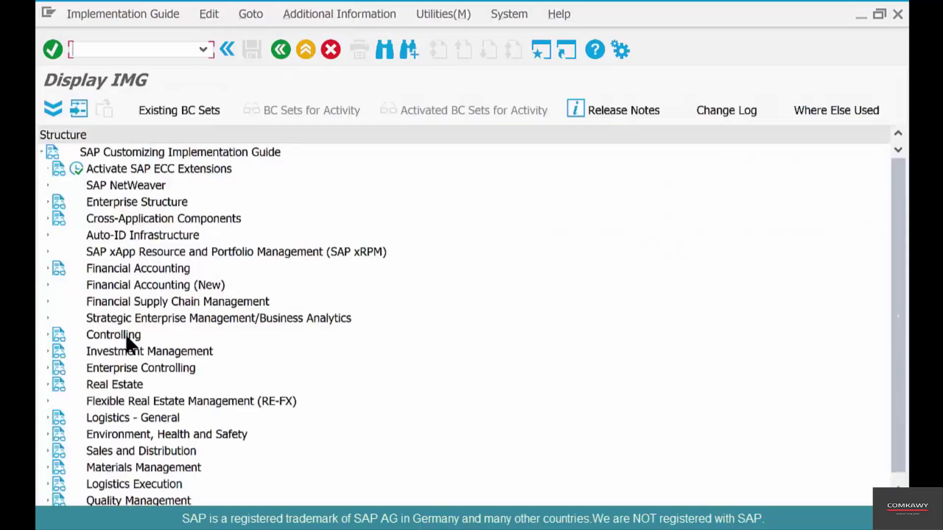
click(47, 418)
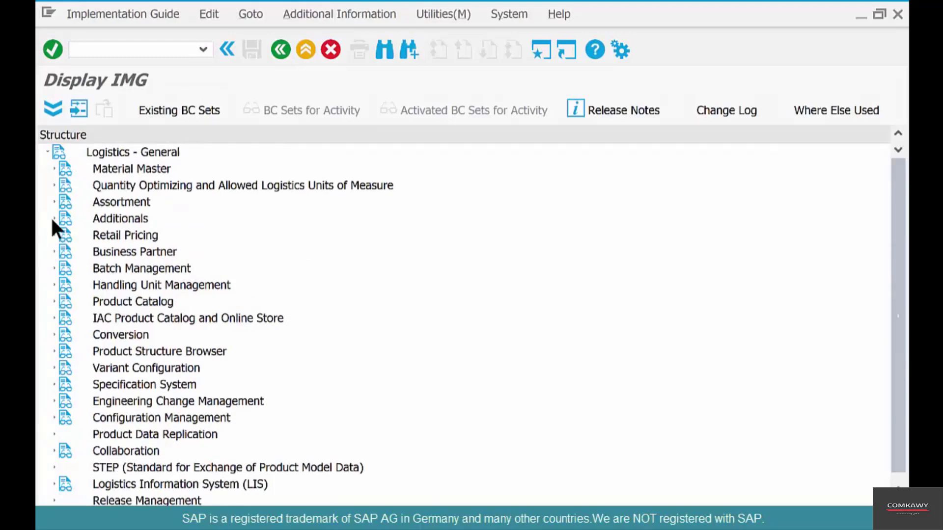
click(54, 168)
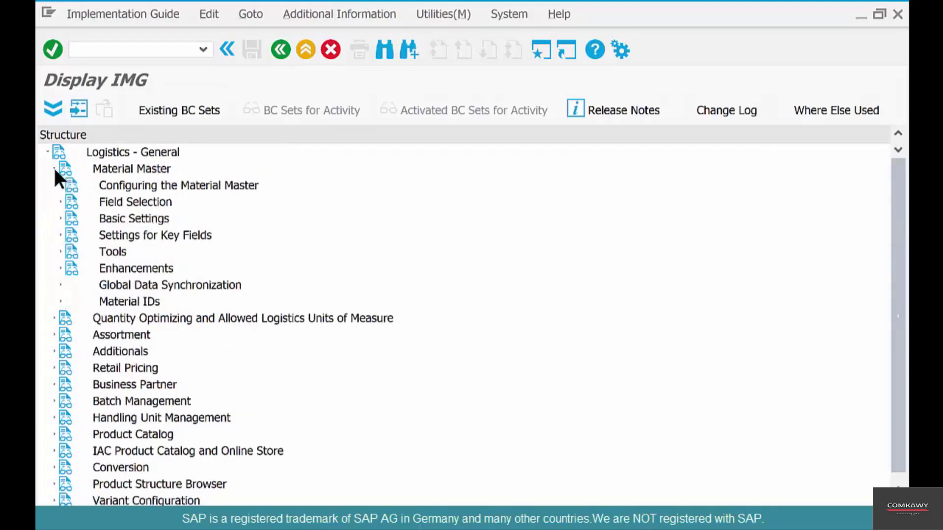
click(61, 235)
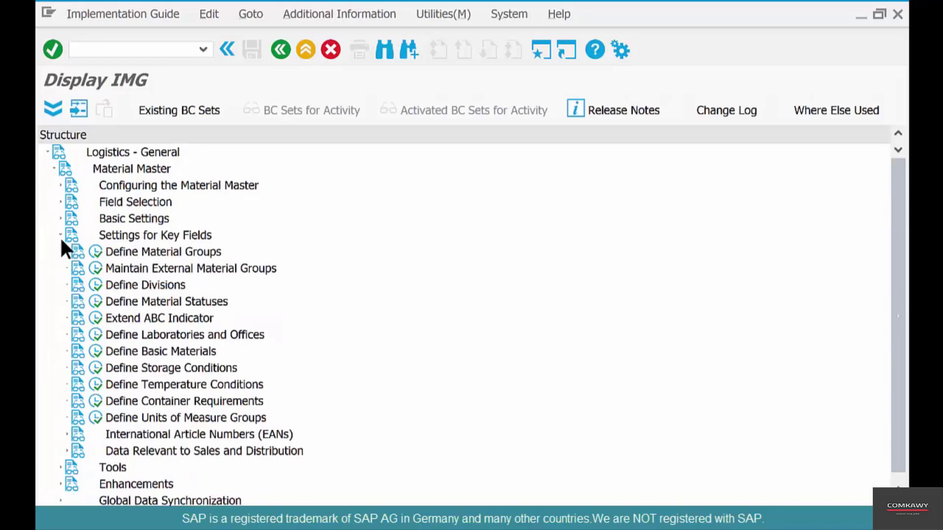
click(130, 303)
click(91, 301)
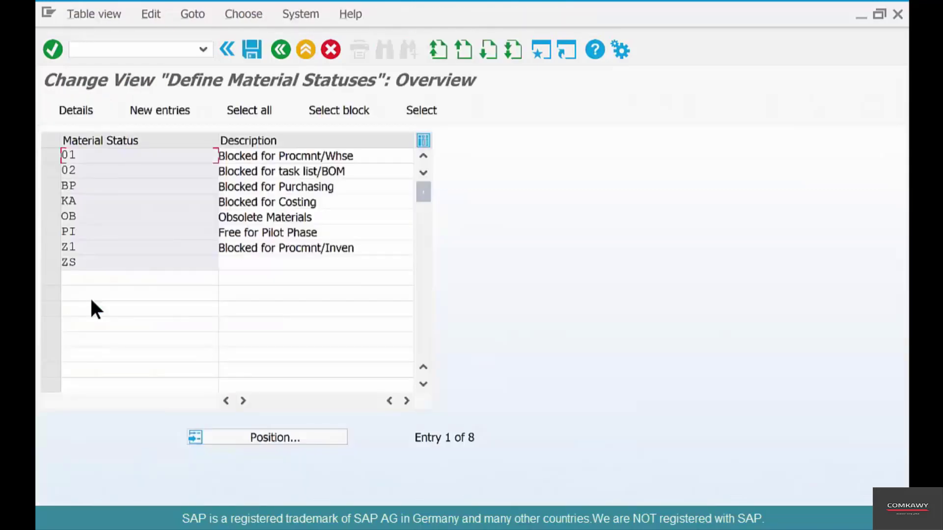
click(52, 185)
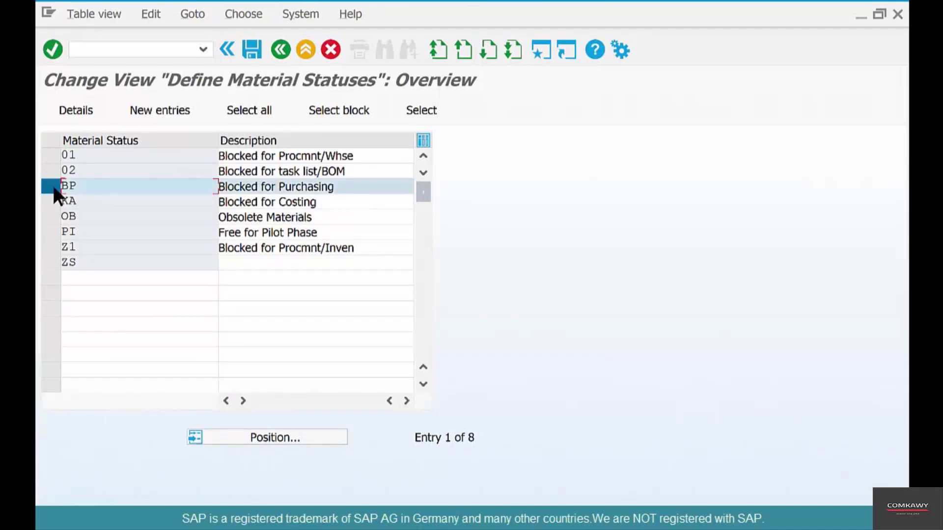
click(76, 110)
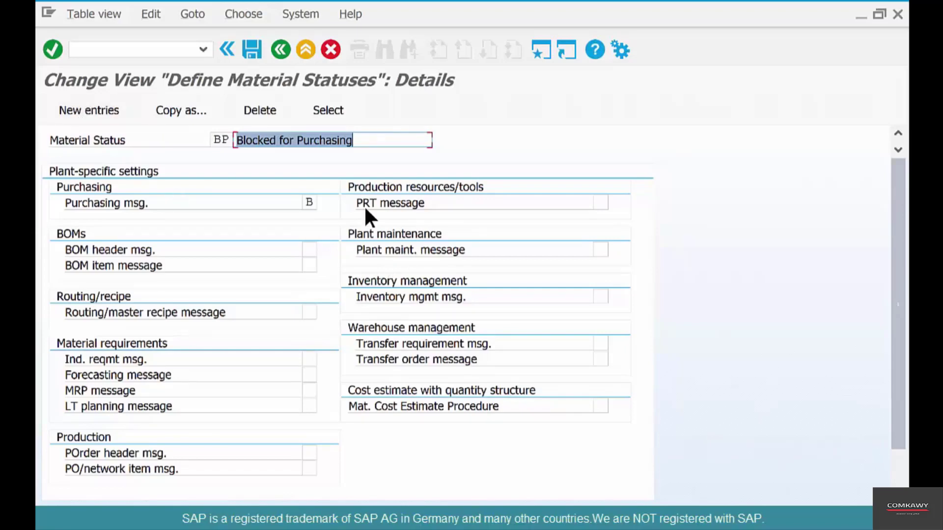
click(311, 205)
text(B)
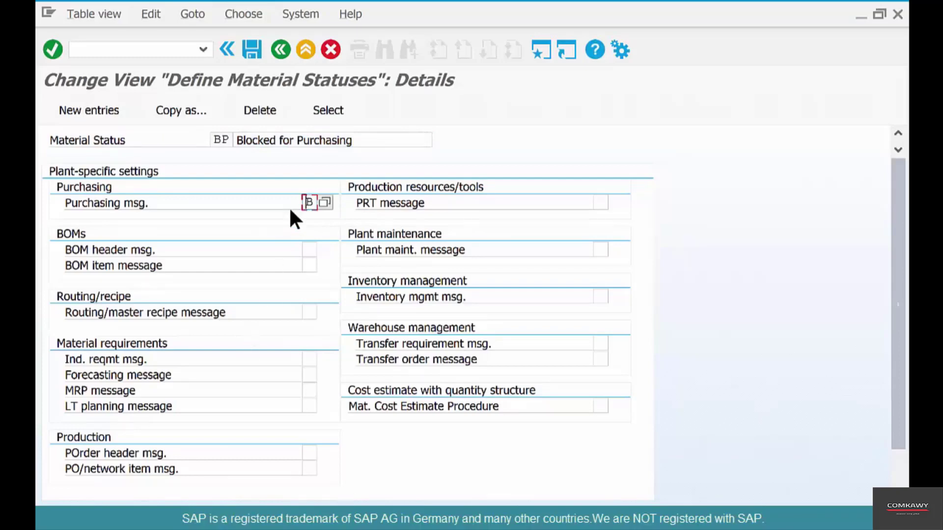
click(324, 200)
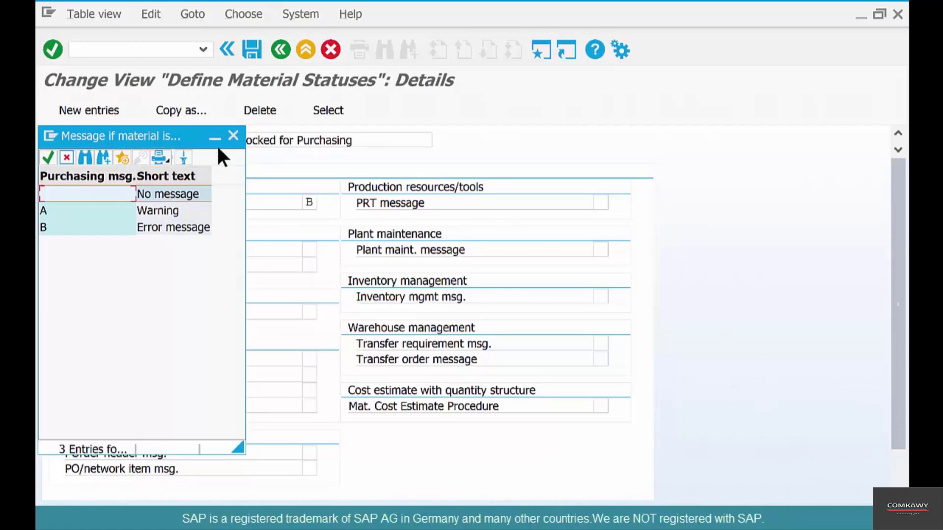
click(234, 137)
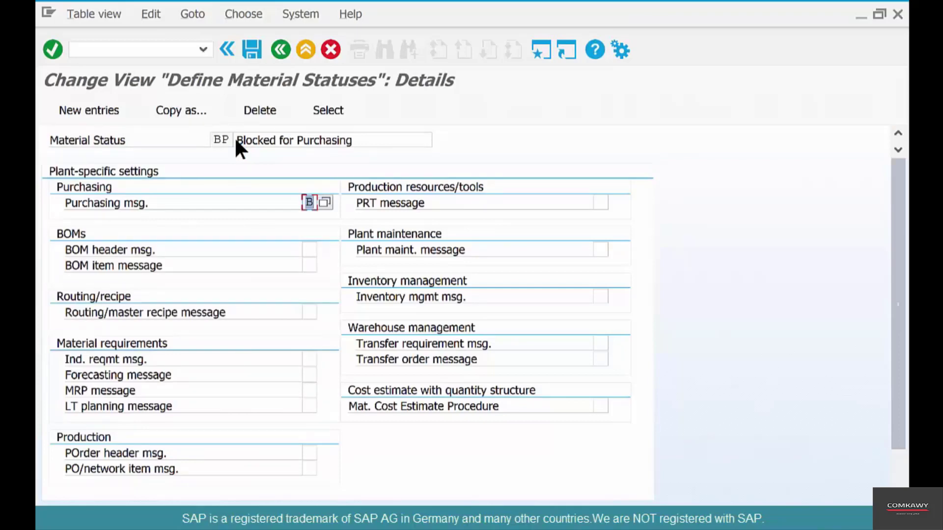
click(309, 452)
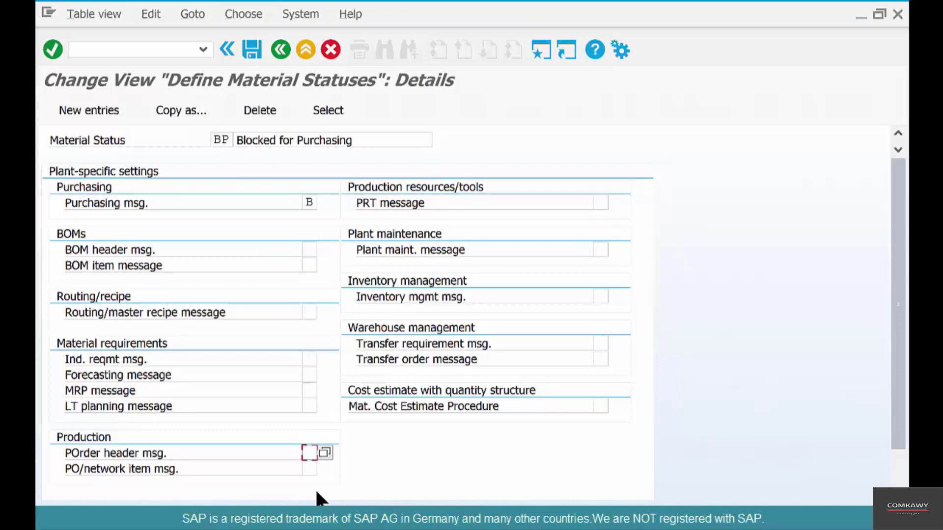
key(F4)
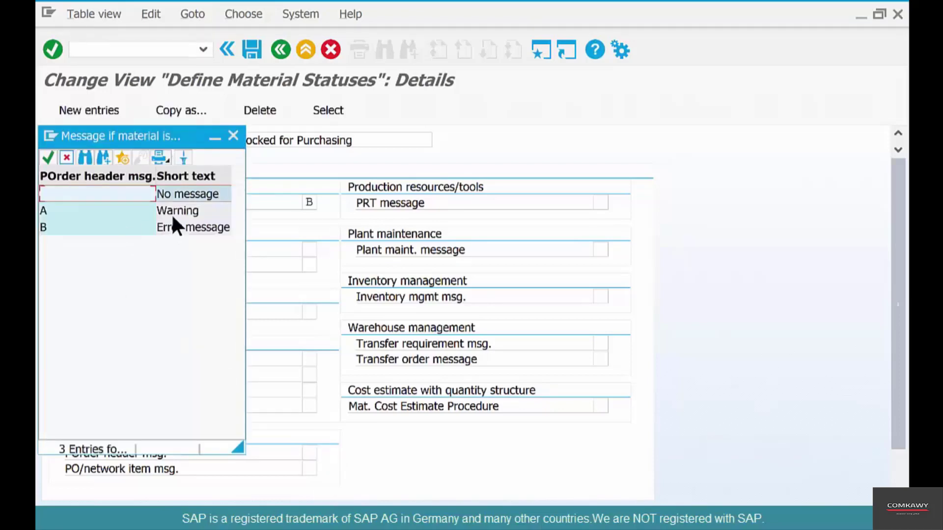
click(231, 135)
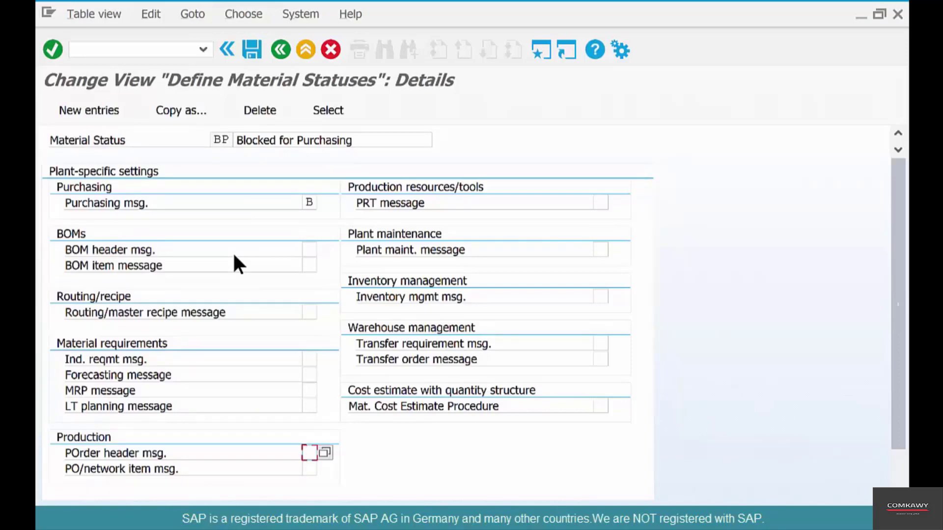
click(313, 202)
click(307, 452)
Check BP's transfer requirement and inventory management message settings, then return to the status overview.
click(600, 343)
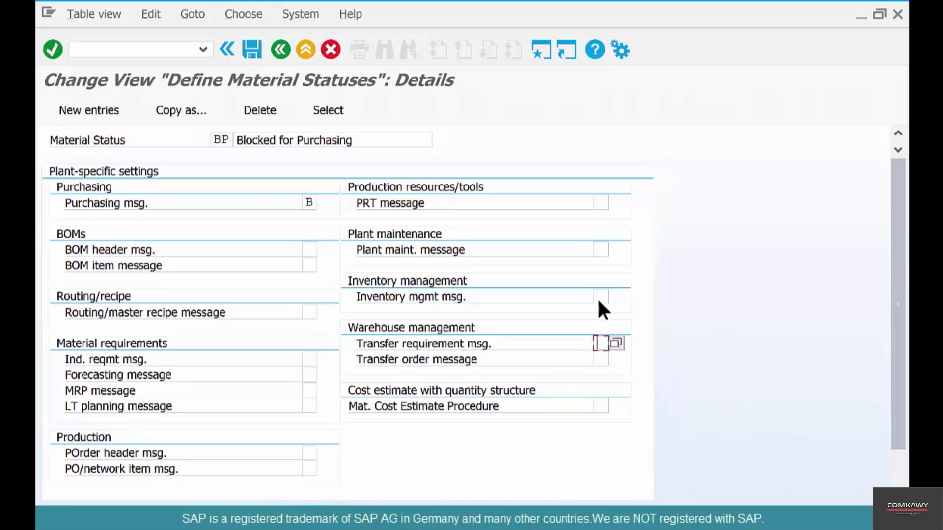
click(600, 297)
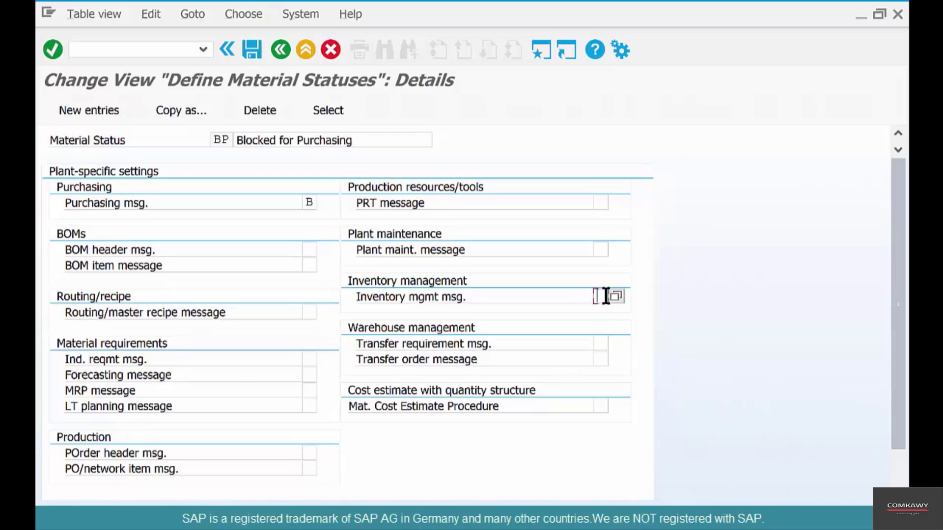
click(278, 49)
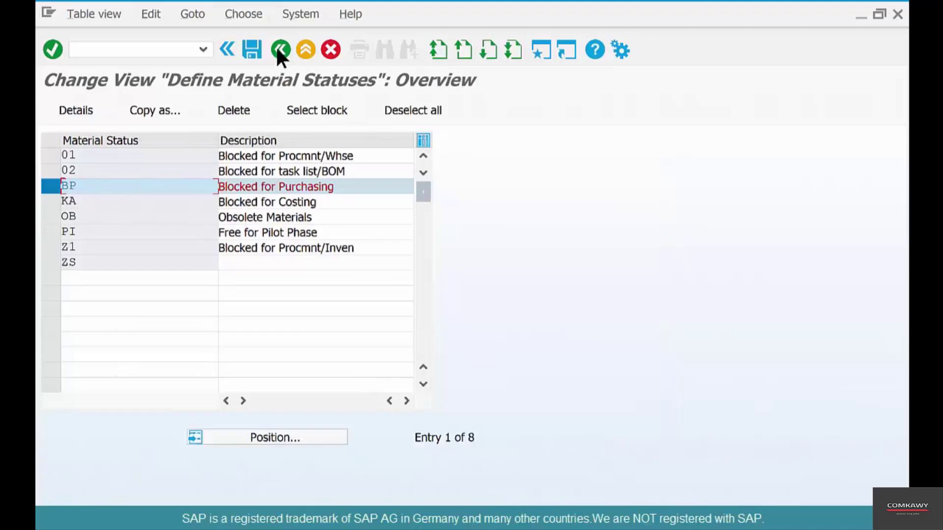